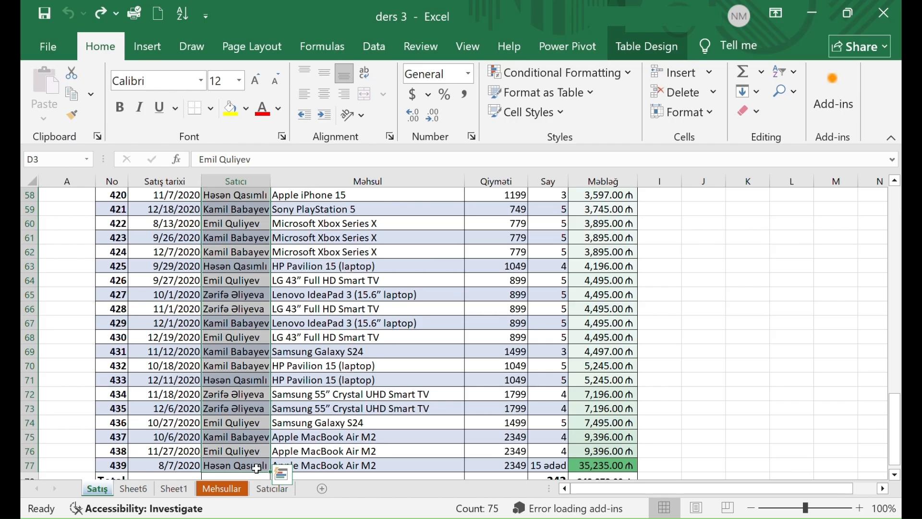
# - Switch to the Mehsullar sheet and compare cells inside and outside the product list to check that it is a table
pyautogui.click(240, 489)
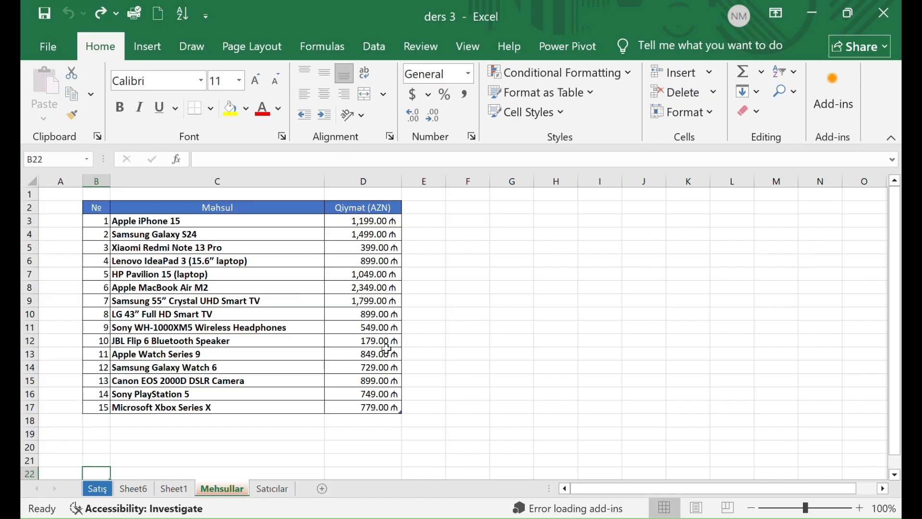
pyautogui.click(304, 298)
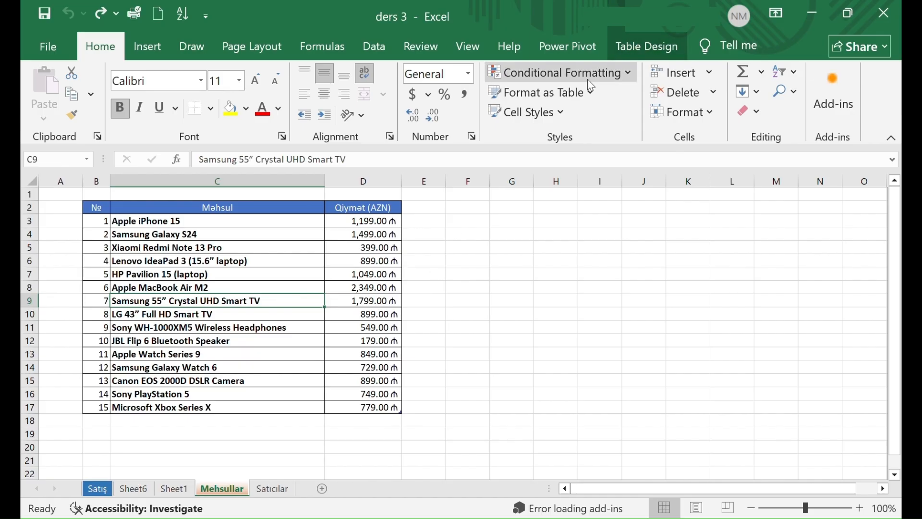
pyautogui.click(369, 420)
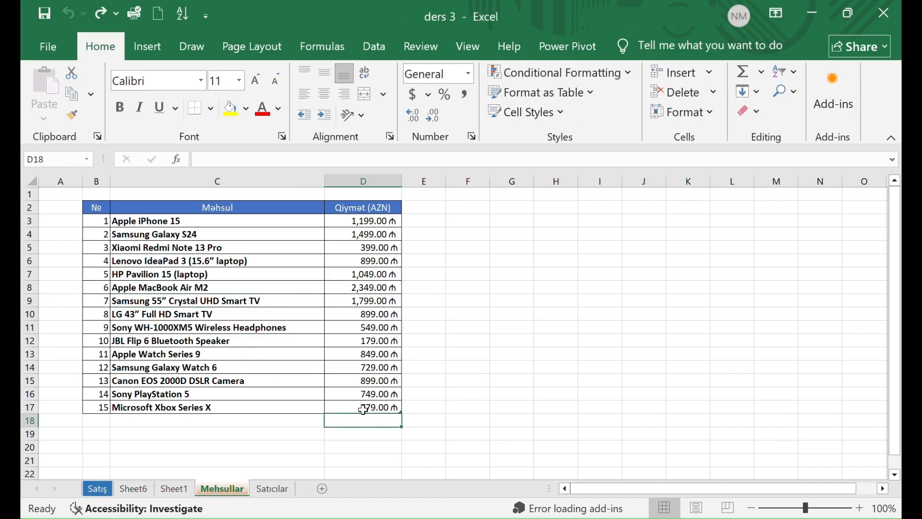
pyautogui.click(285, 233)
pyautogui.click(292, 287)
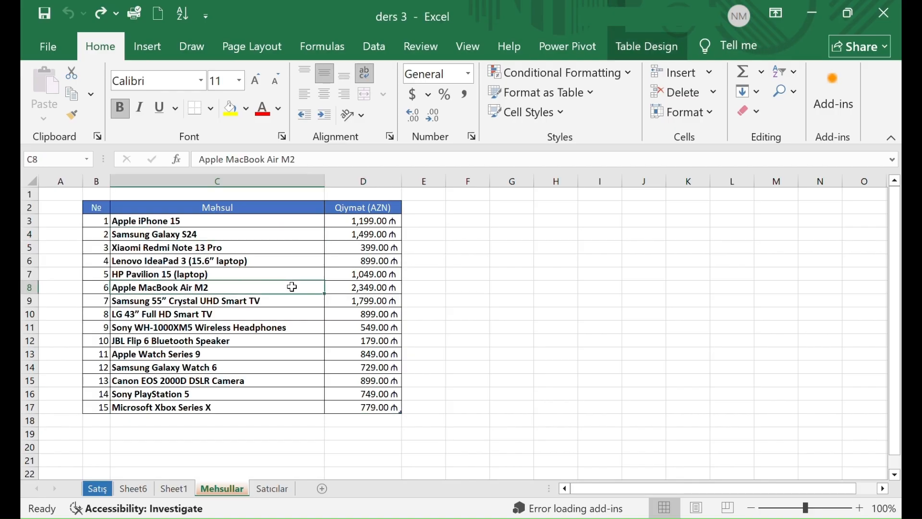
pyautogui.click(509, 247)
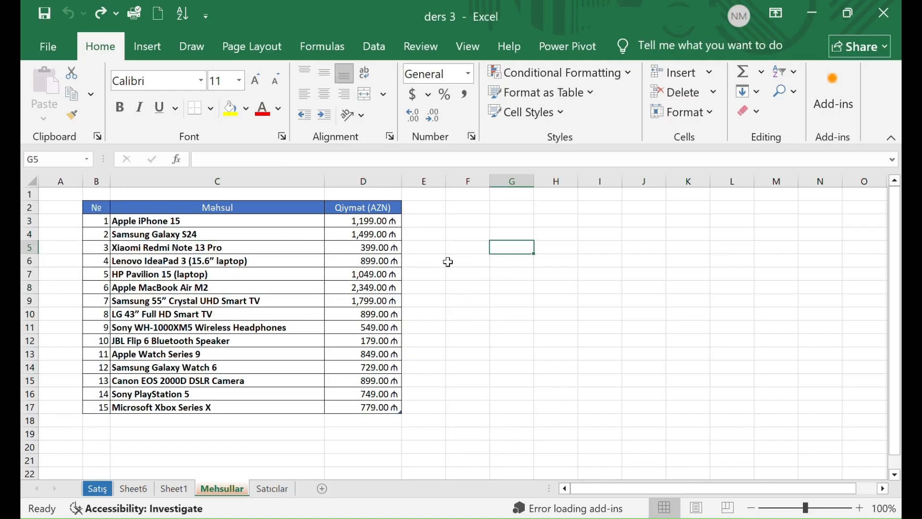
pyautogui.click(294, 283)
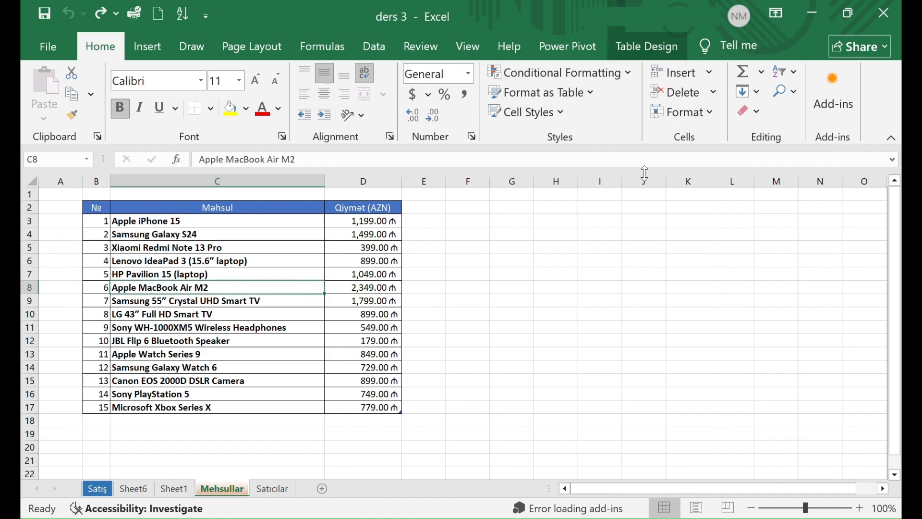
pyautogui.click(348, 337)
pyautogui.click(310, 284)
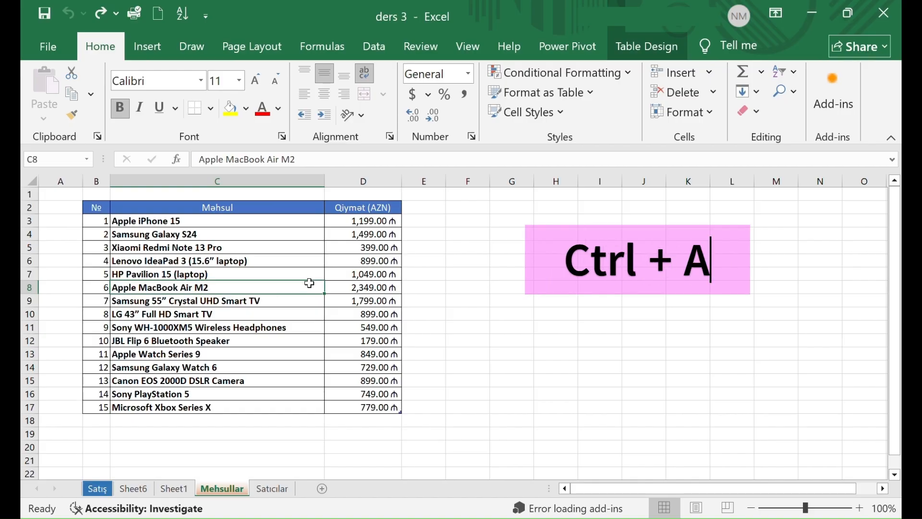
# - Select the whole product table and check whether table insertion is available from inside and outside it
pyautogui.hotkey('ctrl', 'a')
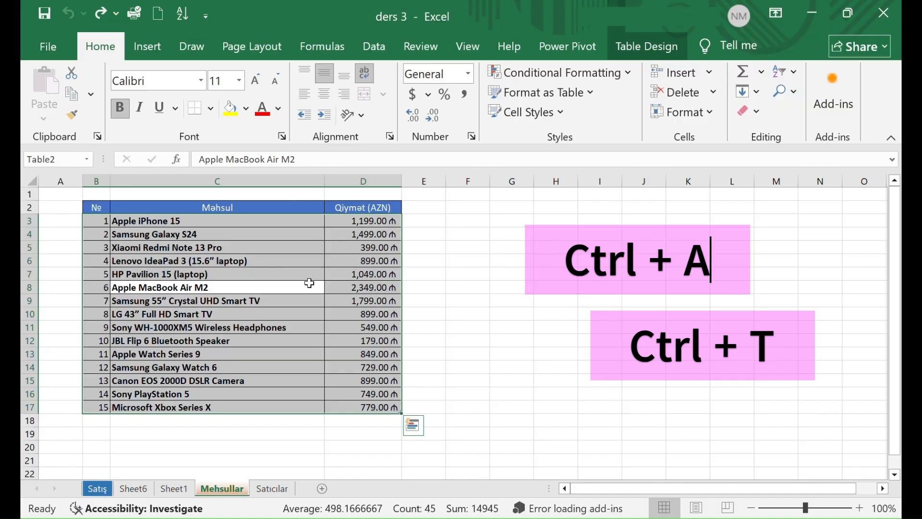
pyautogui.click(309, 261)
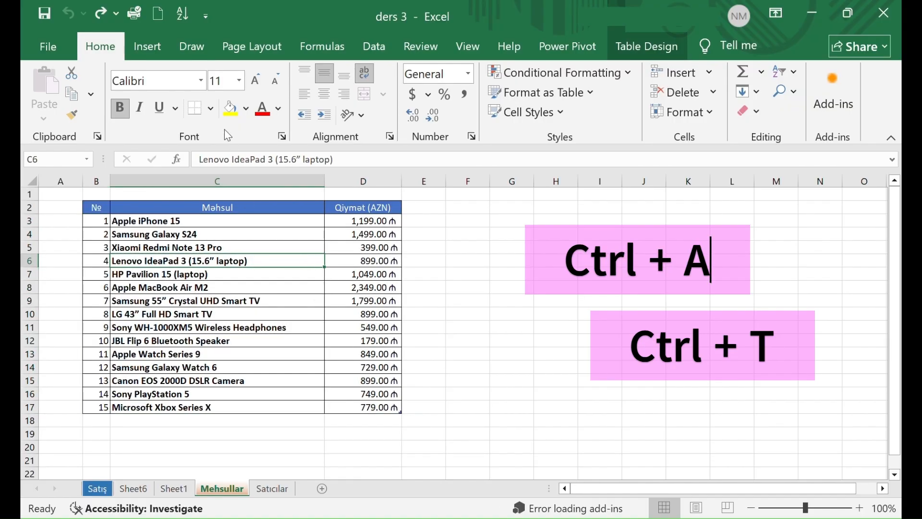
pyautogui.click(148, 46)
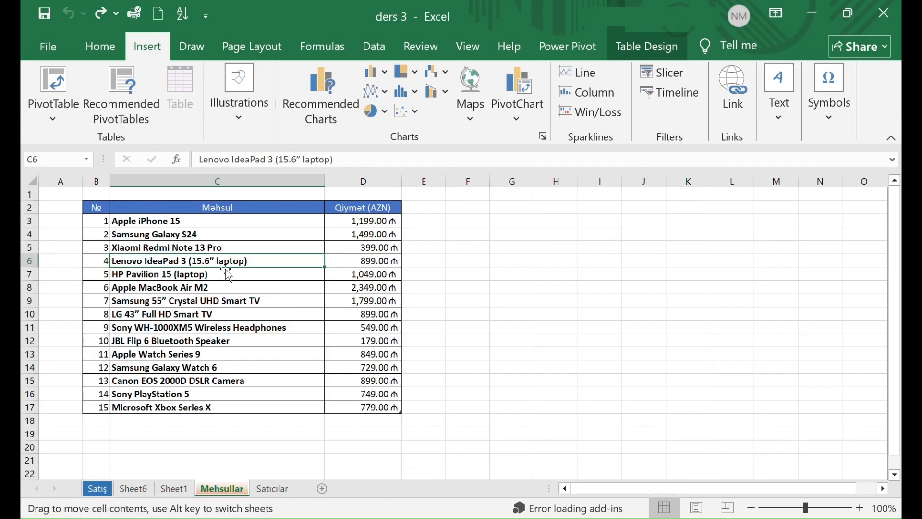
pyautogui.click(231, 298)
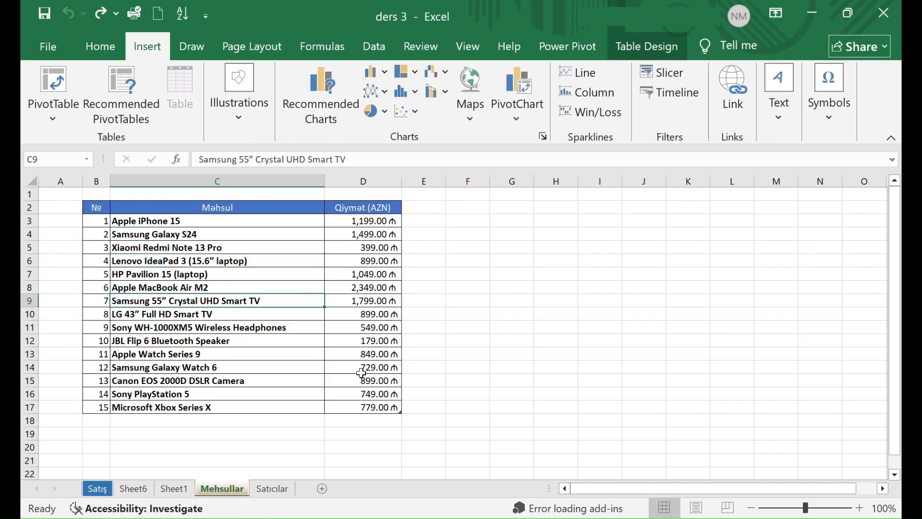
pyautogui.click(468, 259)
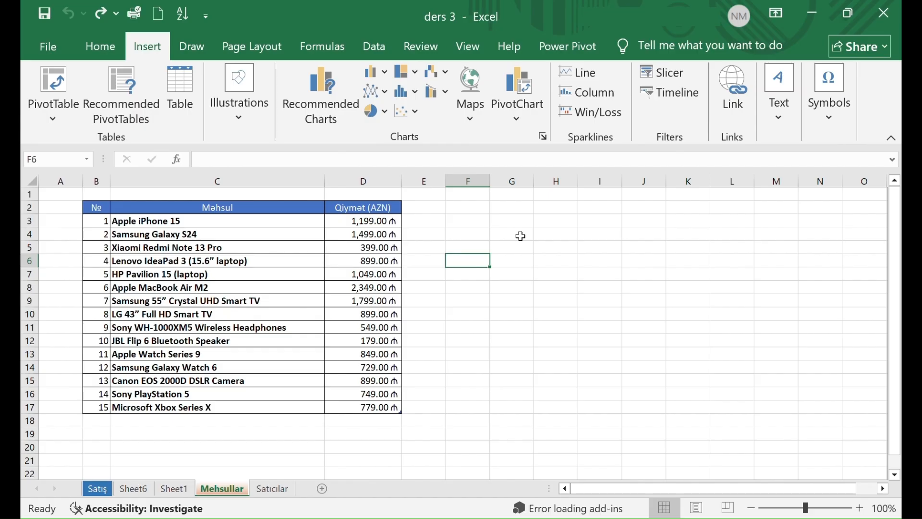
pyautogui.click(100, 46)
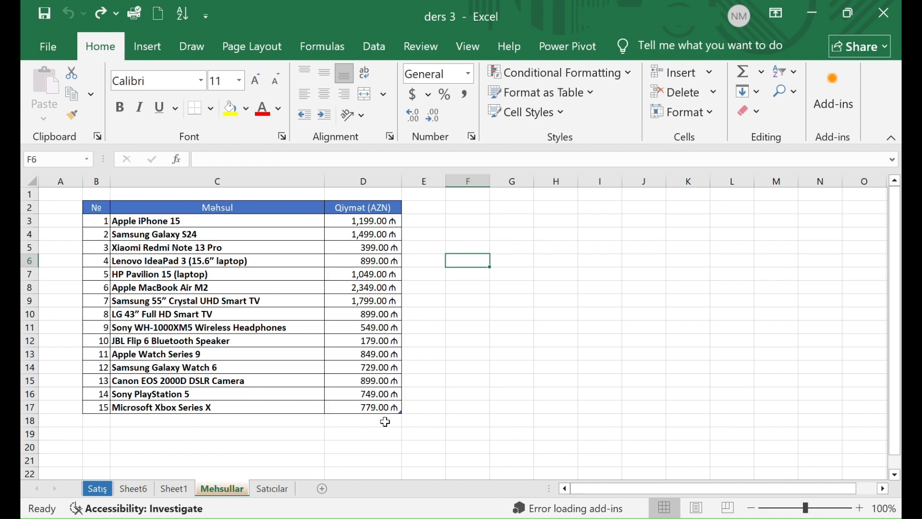
# - Enter the heading No in G2 and the starting value 1 in G3
pyautogui.click(493, 218)
pyautogui.click(513, 207)
pyautogui.write('No')
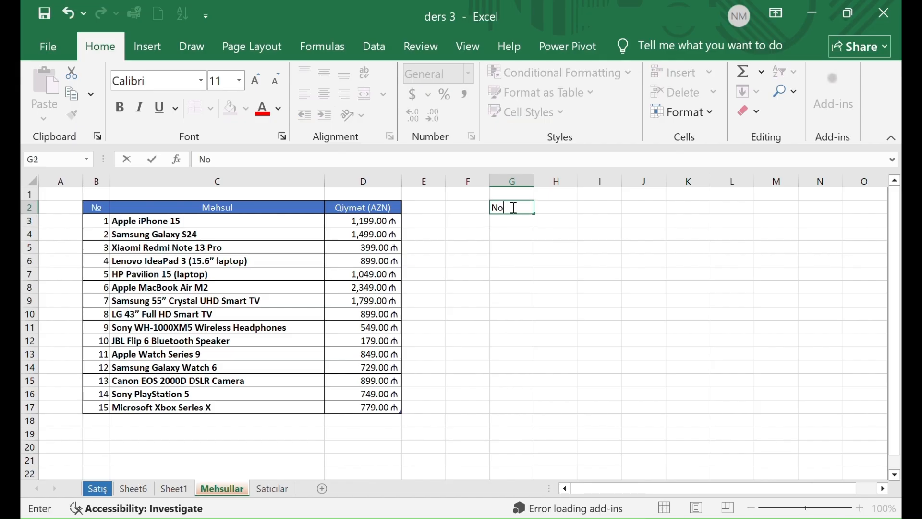
pyautogui.press('Return')
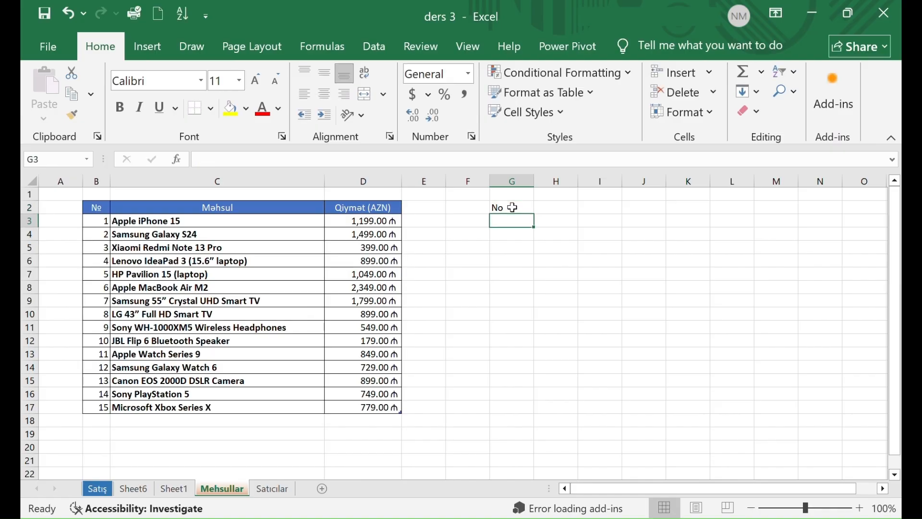
pyautogui.write('1')
pyautogui.press('Return')
pyautogui.press('Up')
# - Fill a linear series down the column from G3 with step value 2 and stop value 20
pyautogui.click(747, 92)
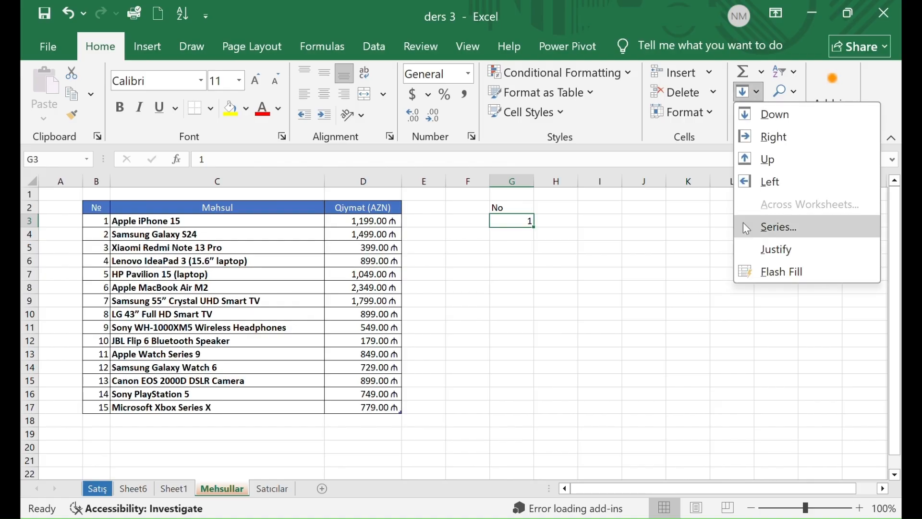
pyautogui.click(787, 232)
pyautogui.click(248, 189)
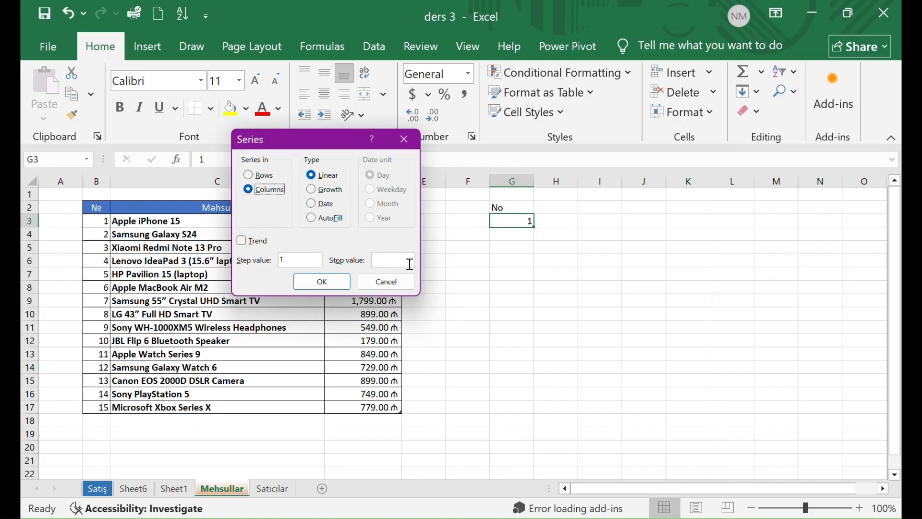
pyautogui.doubleClick(305, 259)
pyautogui.write('2')
pyautogui.press('Tab')
pyautogui.write('20')
pyautogui.click(320, 279)
pyautogui.click(527, 341)
pyautogui.click(528, 353)
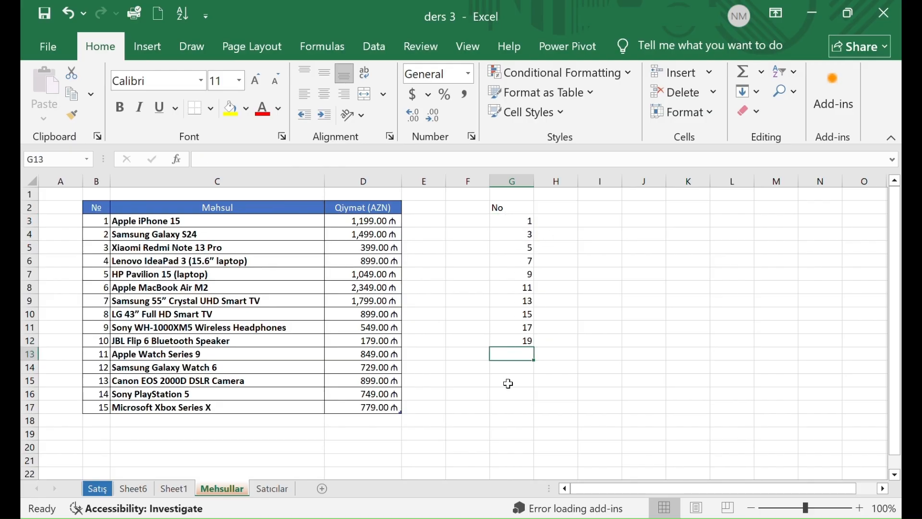
# - Add an automatic sum of the Qiymət (AZN) column in D18 and inspect its SUBTOTAL formula
pyautogui.click(383, 419)
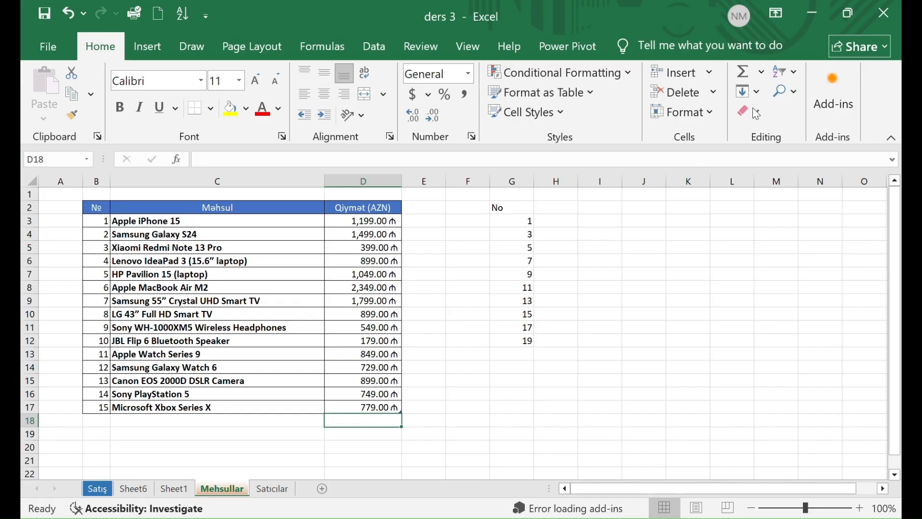
pyautogui.click(745, 75)
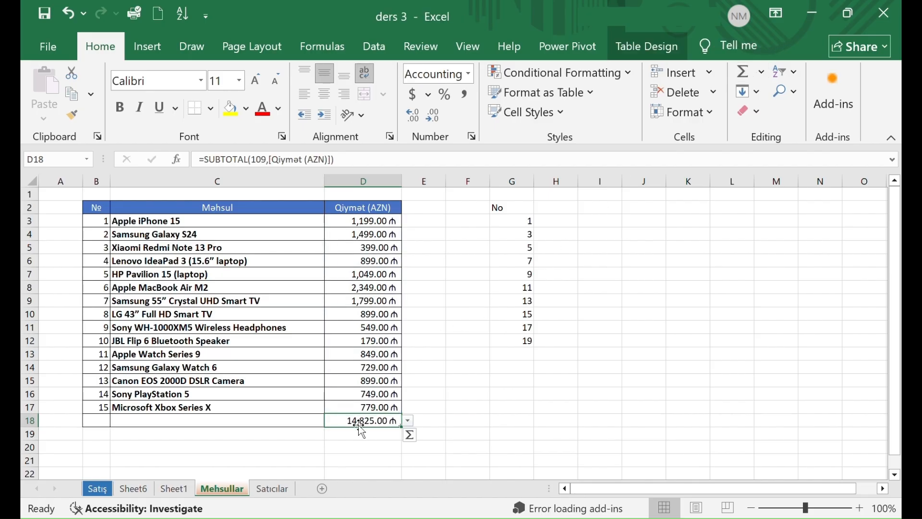
pyautogui.click(244, 160)
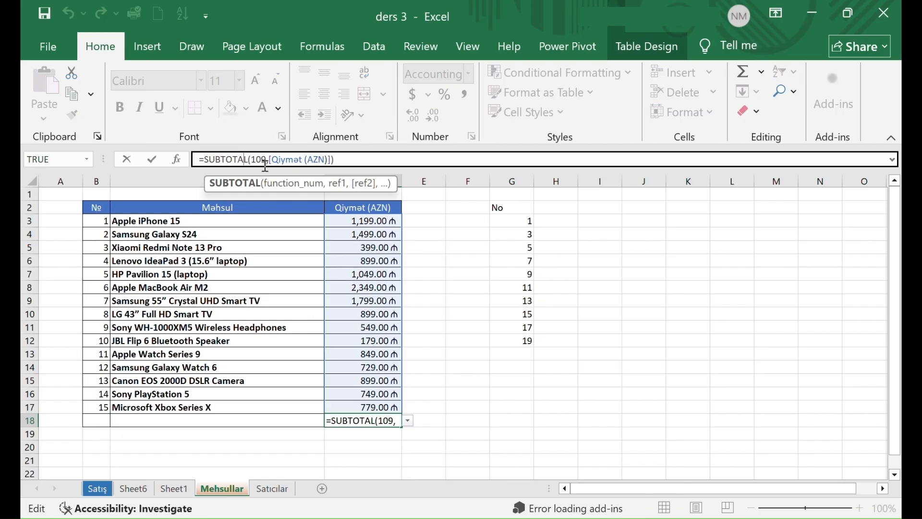
pyautogui.press('Return')
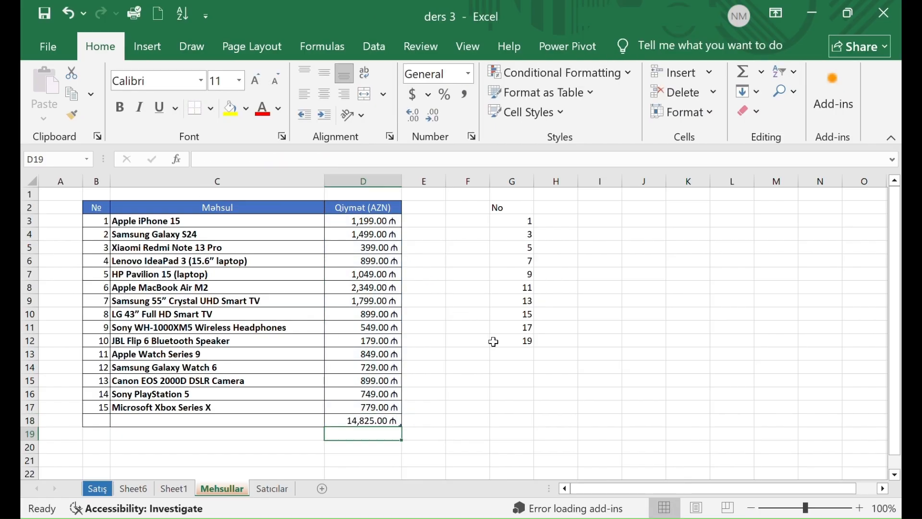
# - Add an automatic sum of the No list in G13, directly below its last number
pyautogui.click(505, 353)
pyautogui.click(500, 327)
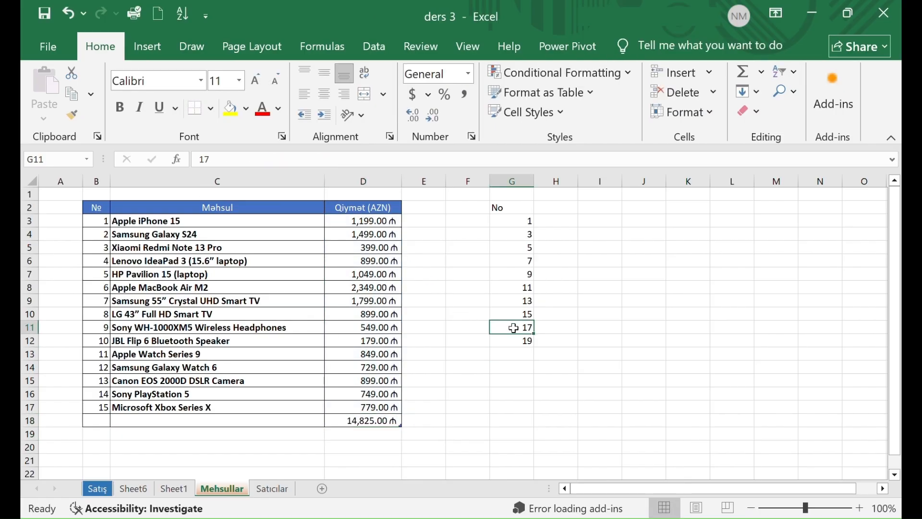
pyautogui.click(521, 357)
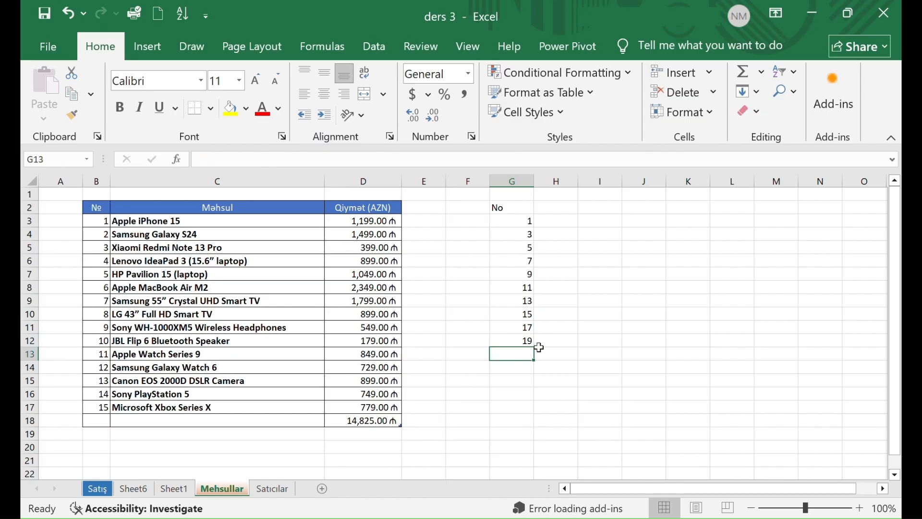
pyautogui.click(742, 75)
pyautogui.press('Return')
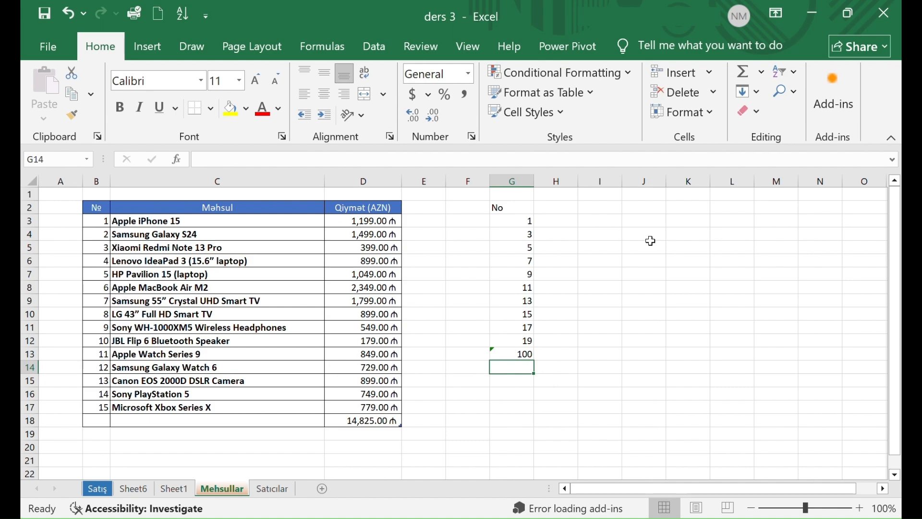
# - Compare the total formulas in D18 and G13
pyautogui.click(395, 418)
pyautogui.click(512, 357)
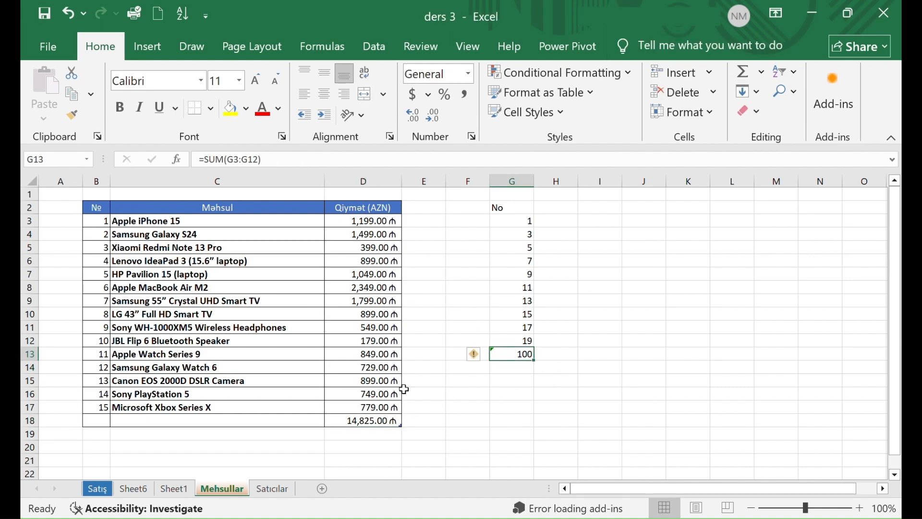
pyautogui.click(379, 421)
pyautogui.click(510, 355)
pyautogui.click(376, 419)
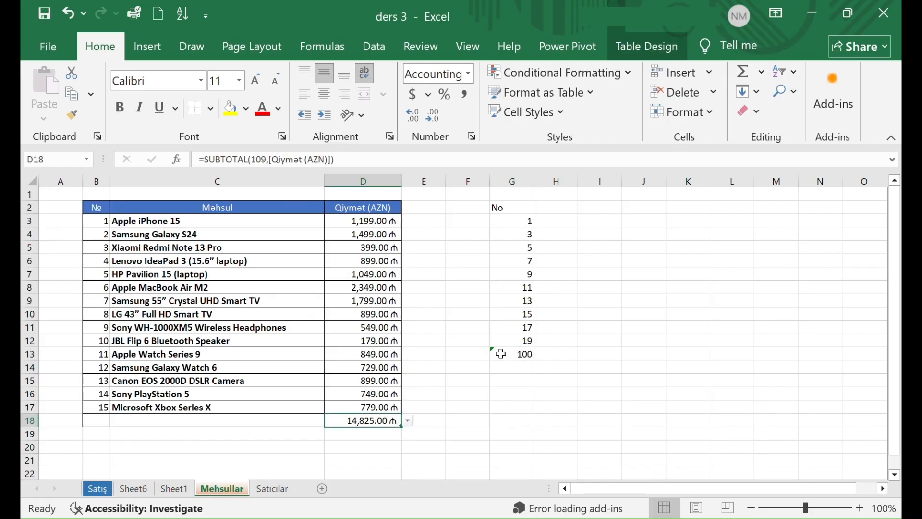
# - Add filter buttons to the No list and the product table, and view the Məhsul column's filter options
pyautogui.click(504, 217)
pyautogui.click(514, 206)
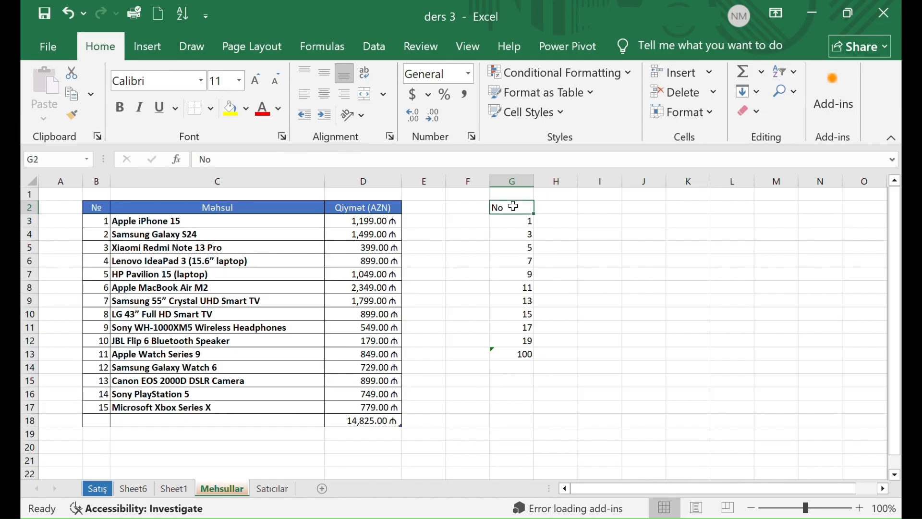
pyautogui.hotkey('ctrl', 'shift', 'l')
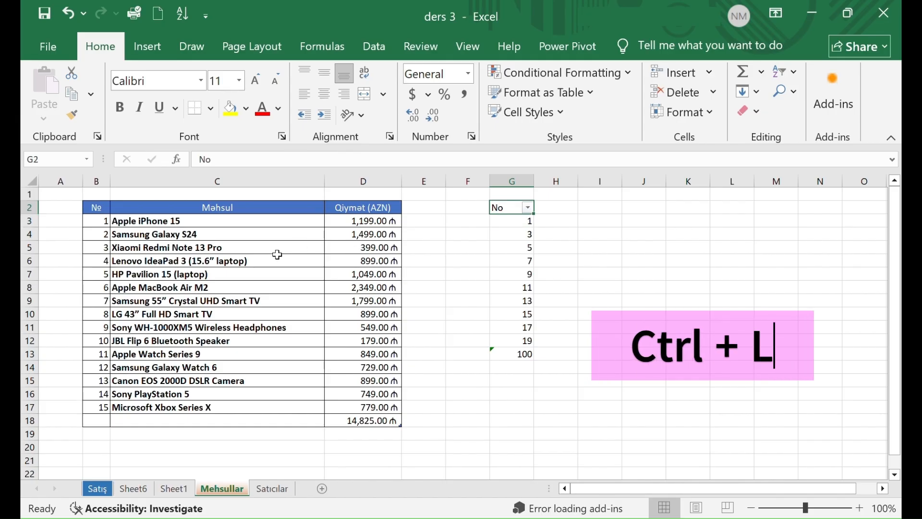
pyautogui.click(262, 260)
pyautogui.hotkey('ctrl', 'shift', 'l')
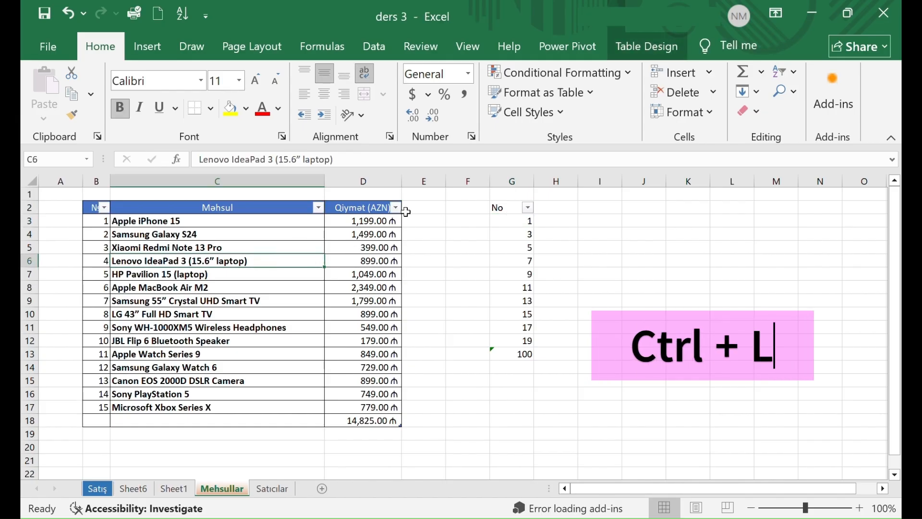
pyautogui.click(318, 208)
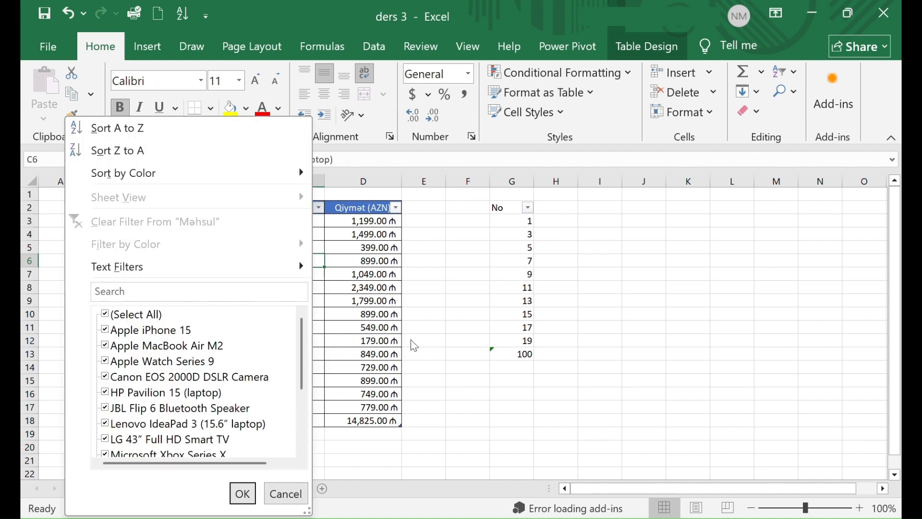
pyautogui.click(243, 493)
# - Recheck the totals in G13 and D18, and apply All Borders to G13
pyautogui.click(515, 357)
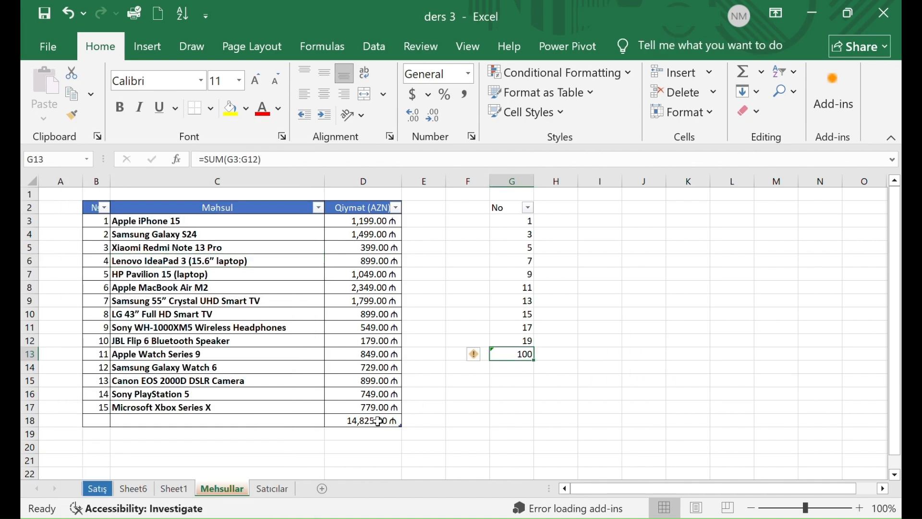
pyautogui.click(379, 421)
pyautogui.click(522, 356)
pyautogui.click(211, 109)
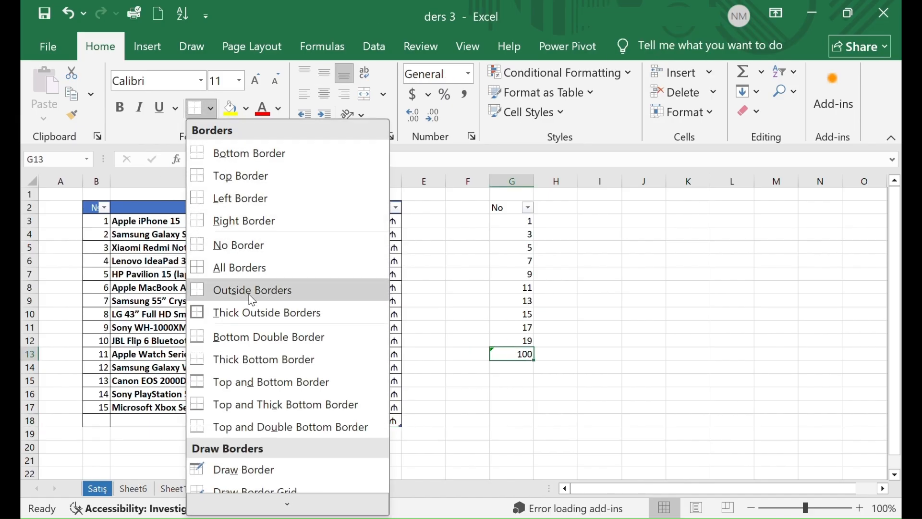
pyautogui.click(245, 268)
pyautogui.click(485, 367)
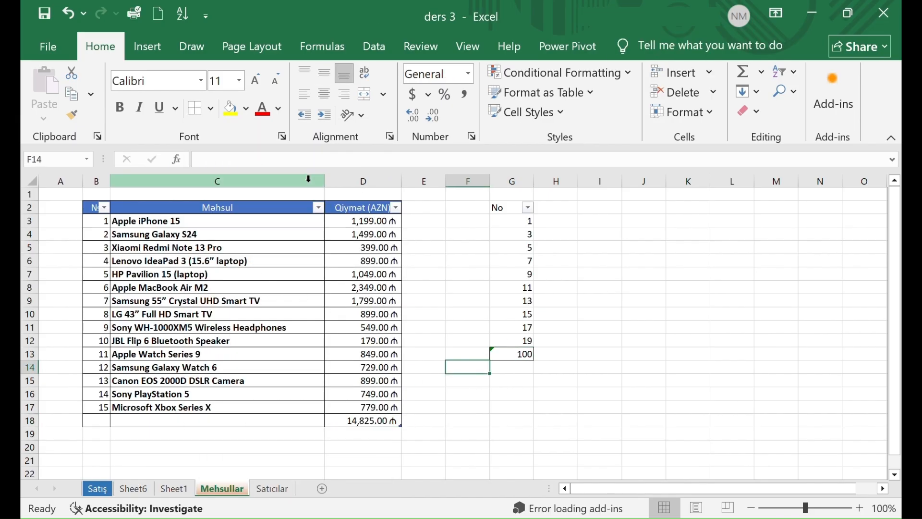
# - Filter the Məhsul column to exclude Canon EOS 2000D DSLR Camera, HP Pavilion 15, Lenovo IdeaPad 3 and LG 43" Full HD Smart TV
pyautogui.click(318, 208)
pyautogui.click(150, 377)
pyautogui.click(157, 393)
pyautogui.click(164, 424)
pyautogui.click(167, 440)
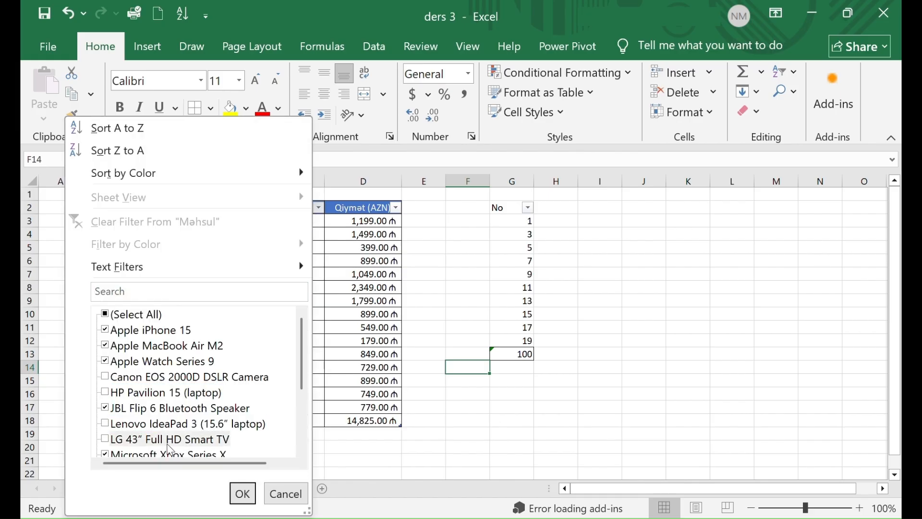
pyautogui.click(243, 495)
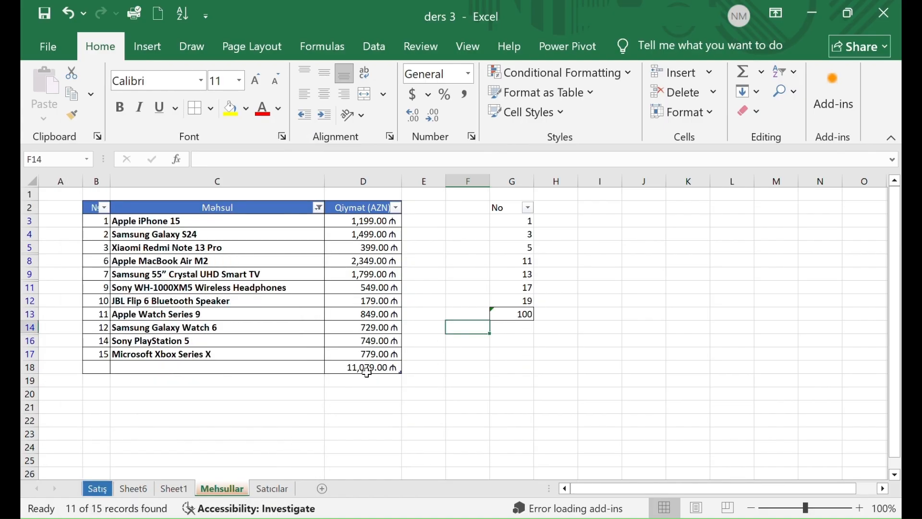
# - Undo and reapply the Məhsul filter to compare the D18 total, and check the sum formula in G13
pyautogui.hotkey('ctrl', 'z')
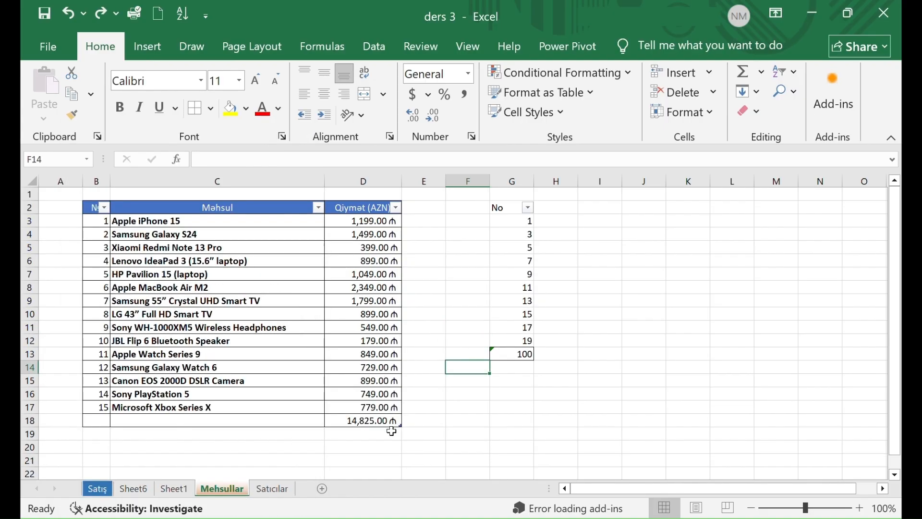
pyautogui.hotkey('ctrl', 'y')
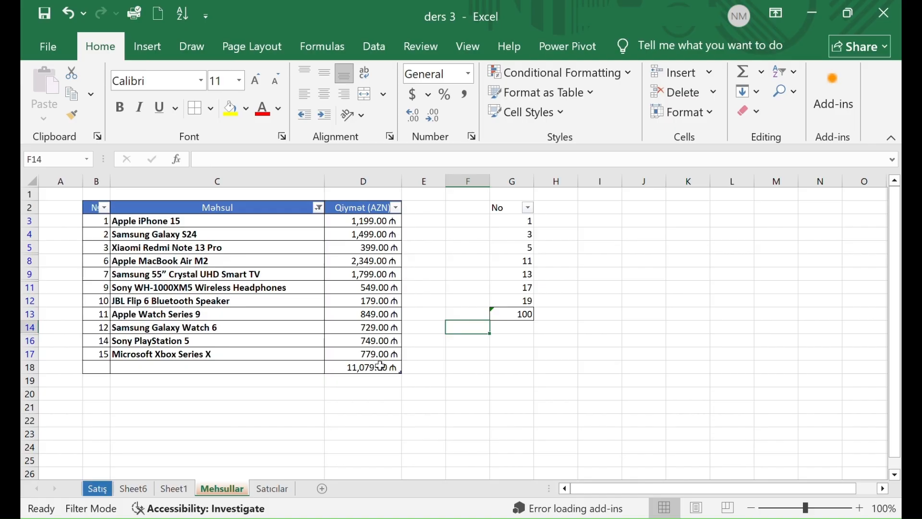
pyautogui.click(526, 301)
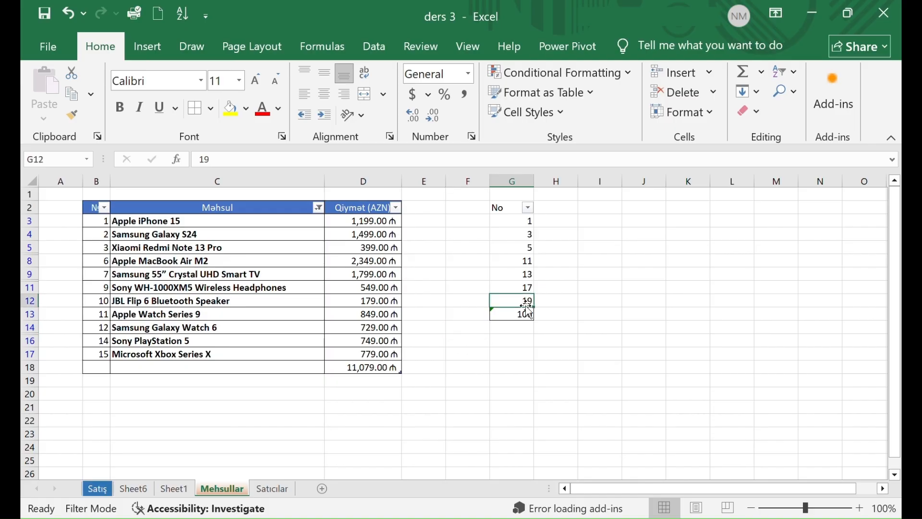
pyautogui.click(524, 316)
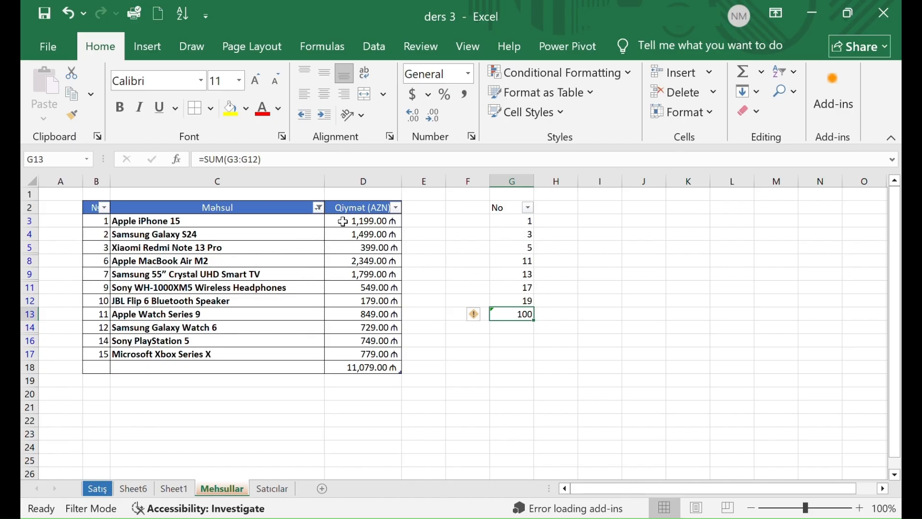
# - Show all products again by selecting every item in the Məhsul filter, and check the total in D18
pyautogui.click(318, 208)
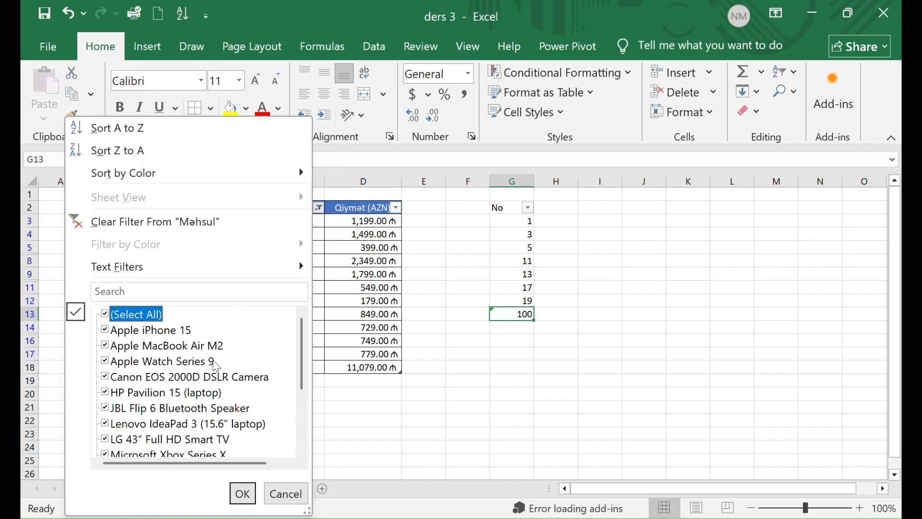
pyautogui.click(238, 493)
pyautogui.click(384, 421)
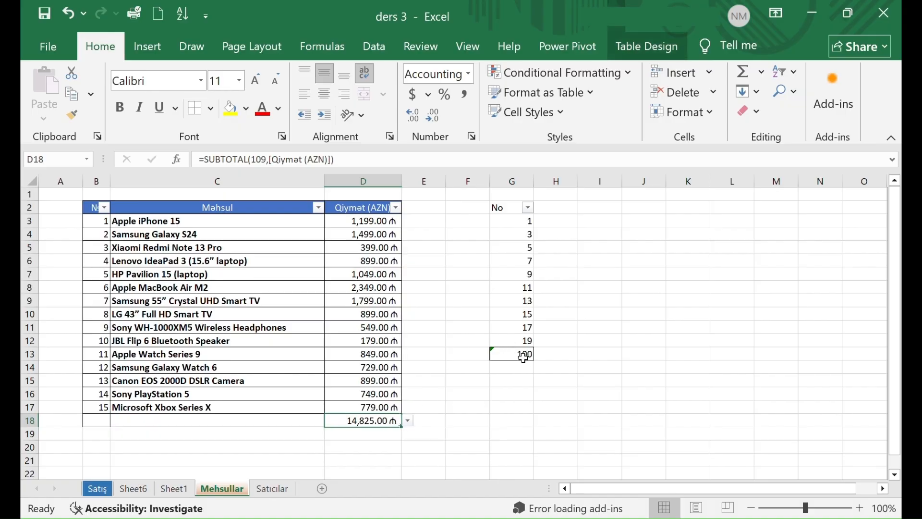
# - Examine the AutoSum functions offered for the No list's total in G13, without changing its formula
pyautogui.click(765, 77)
pyautogui.click(497, 312)
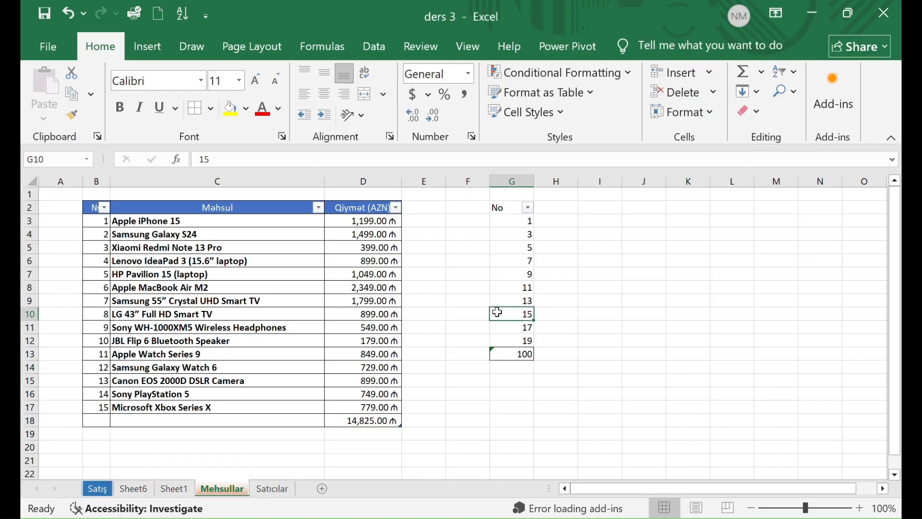
pyautogui.click(526, 352)
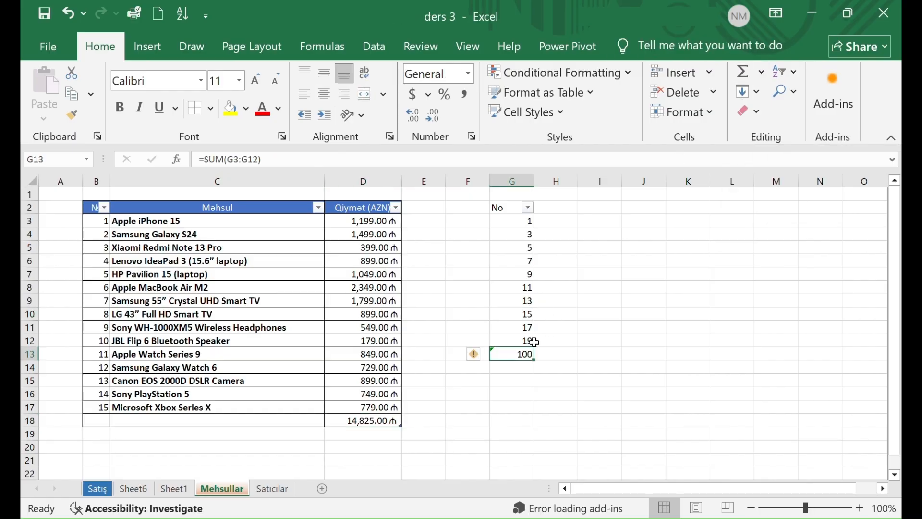
pyautogui.click(761, 76)
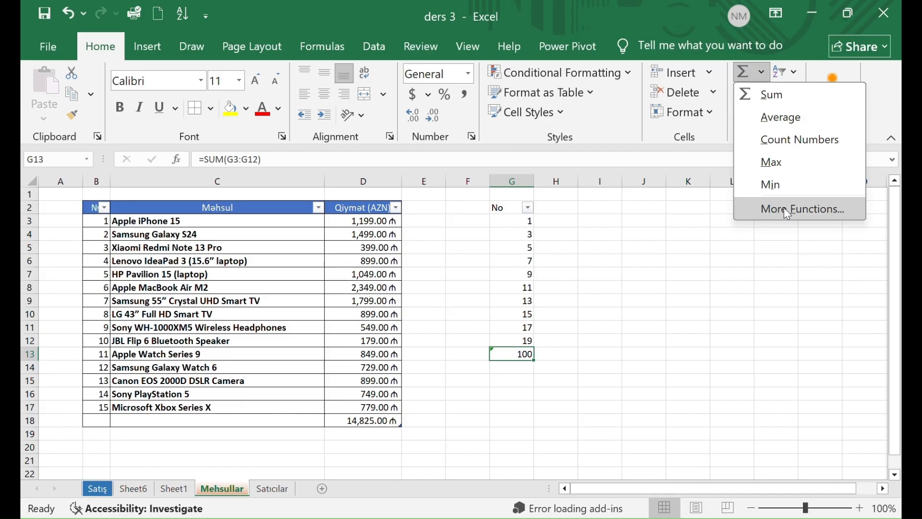
pyautogui.click(417, 426)
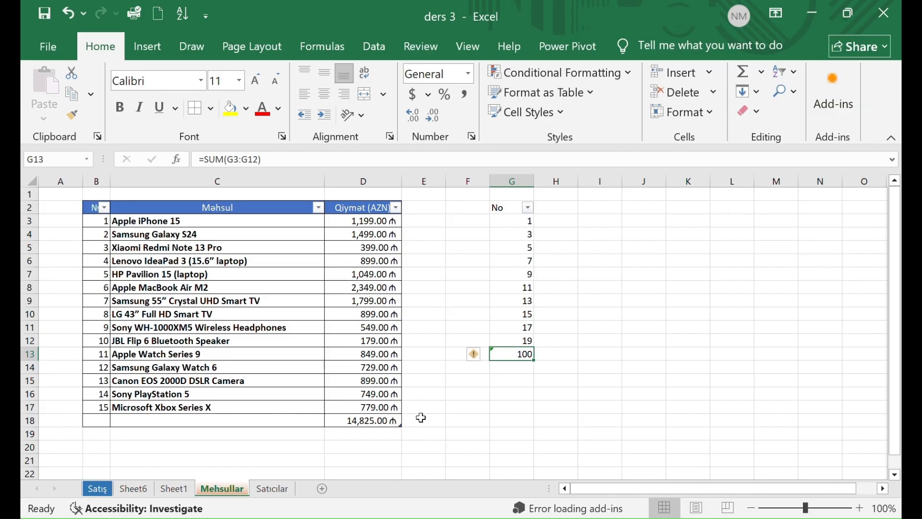
# - Examine the summary functions offered for the product table's total in D18, keeping the current one
pyautogui.click(395, 420)
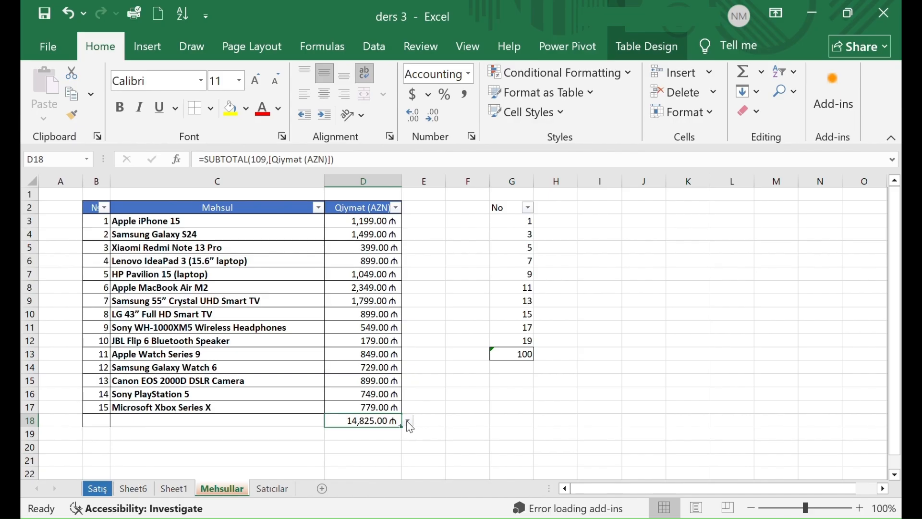
pyautogui.click(409, 422)
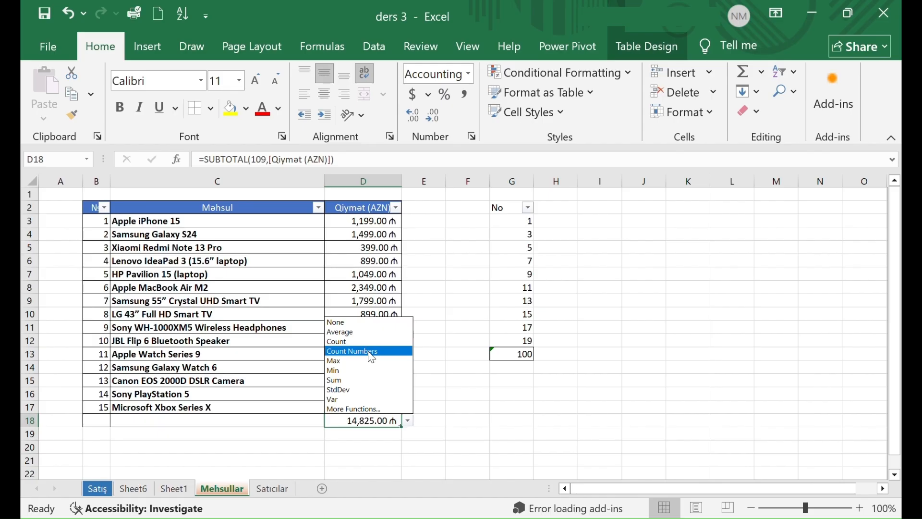
pyautogui.press('Escape')
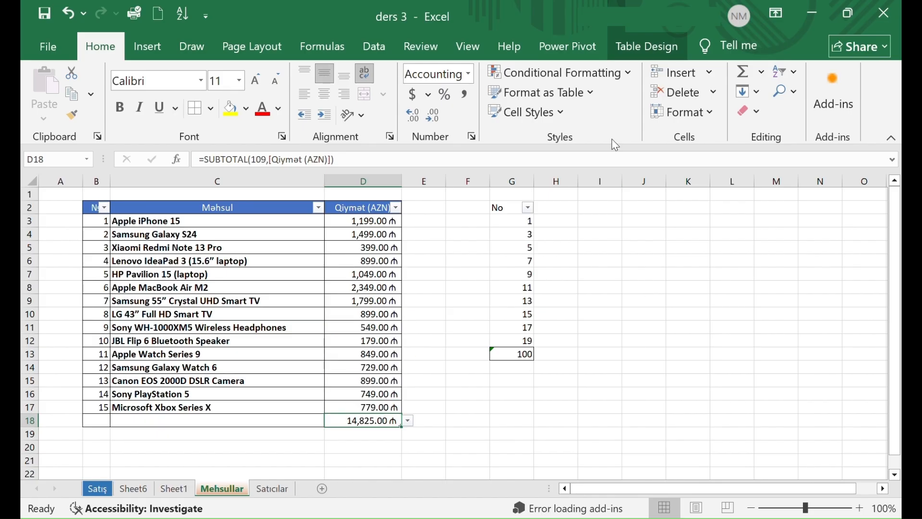